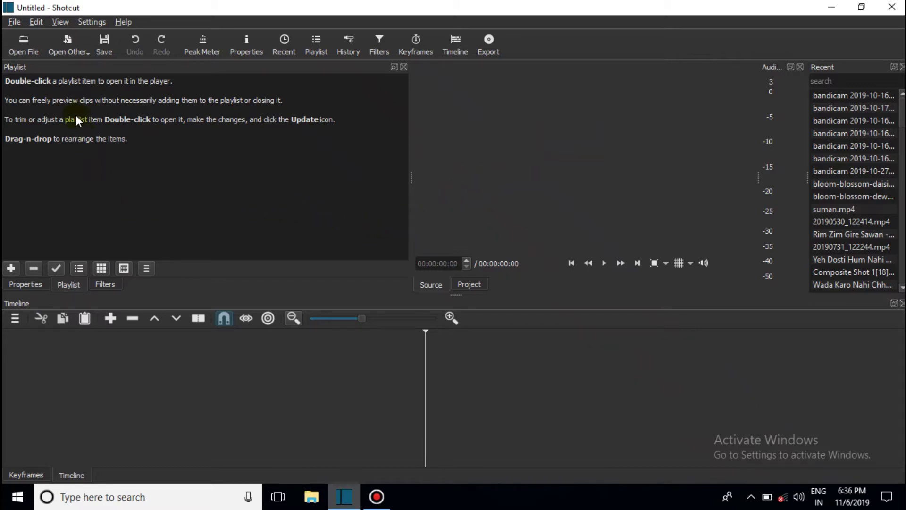
left_click(22, 44)
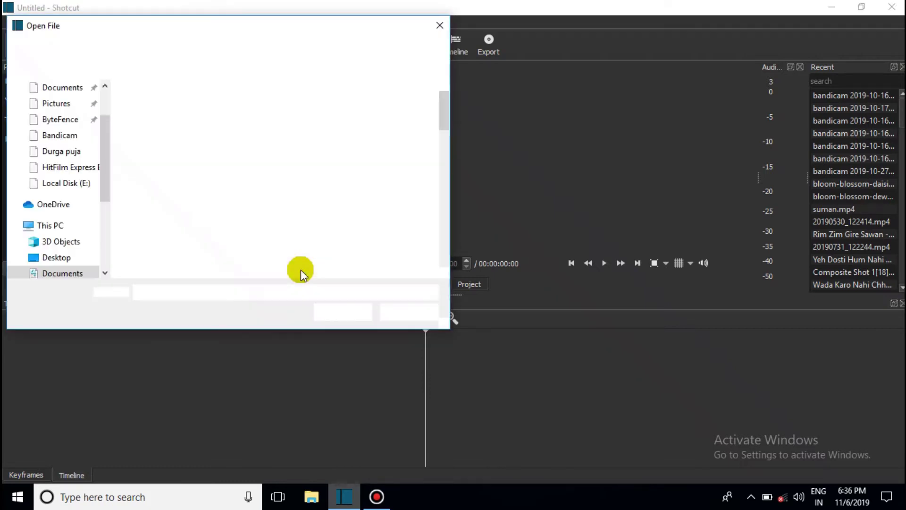
left_click(387, 118)
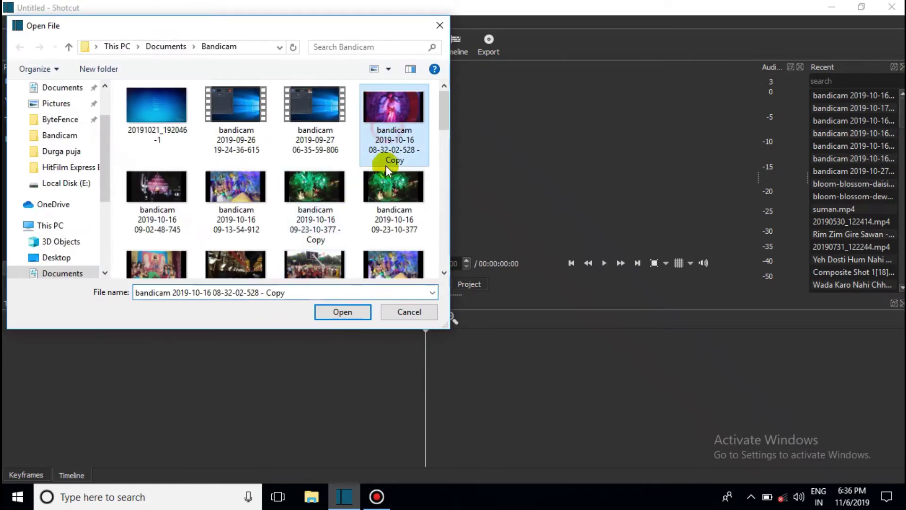
left_click(343, 312)
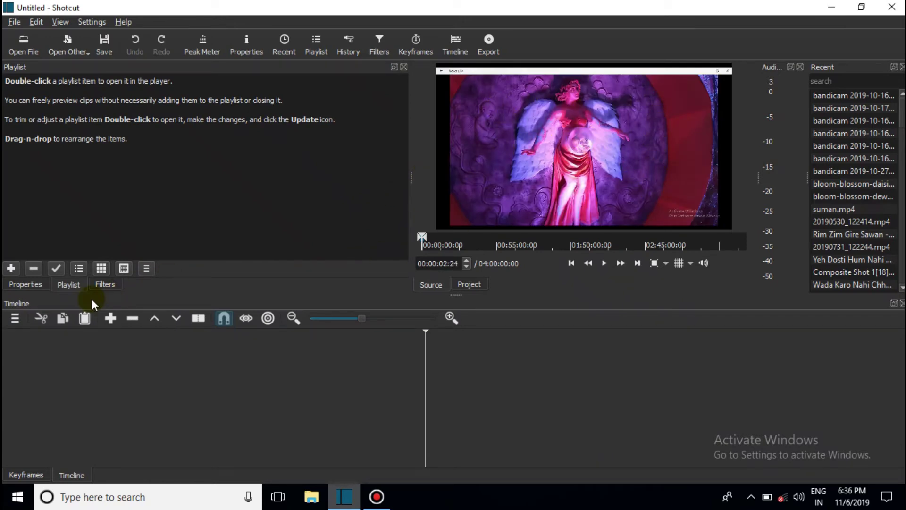
left_click(31, 284)
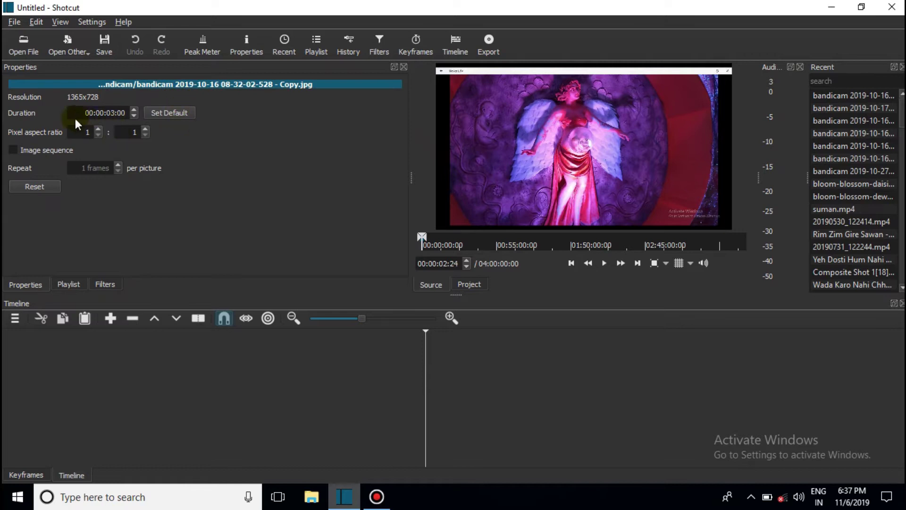
left_click(117, 114)
Step: Add the opened image to the timeline on track V1 and move its clip to the very start of the track
left_click_drag(499, 118, 105, 355)
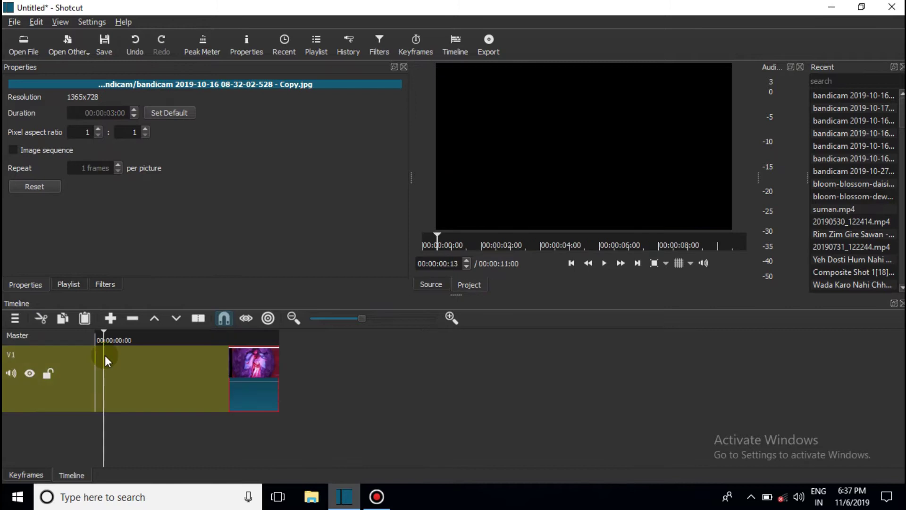
left_click(272, 363)
left_click_drag(272, 363, 137, 374)
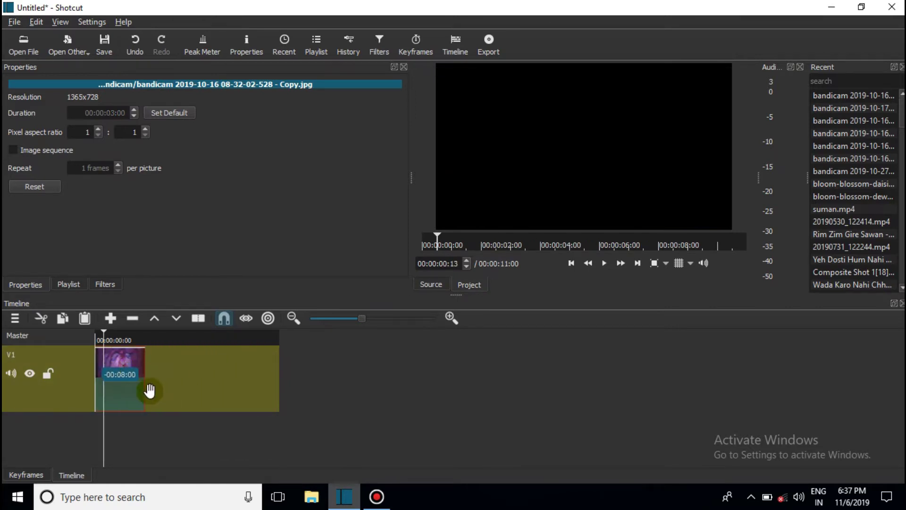
left_click(136, 384)
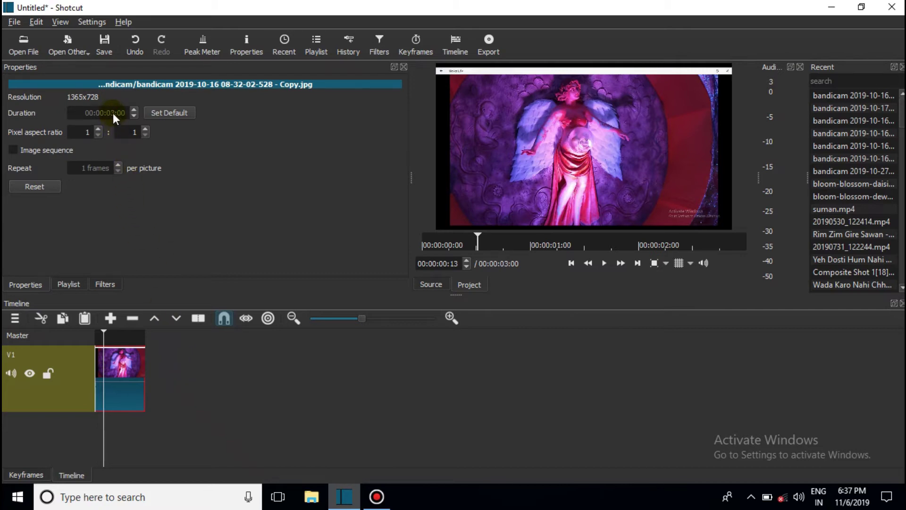
left_click(24, 41)
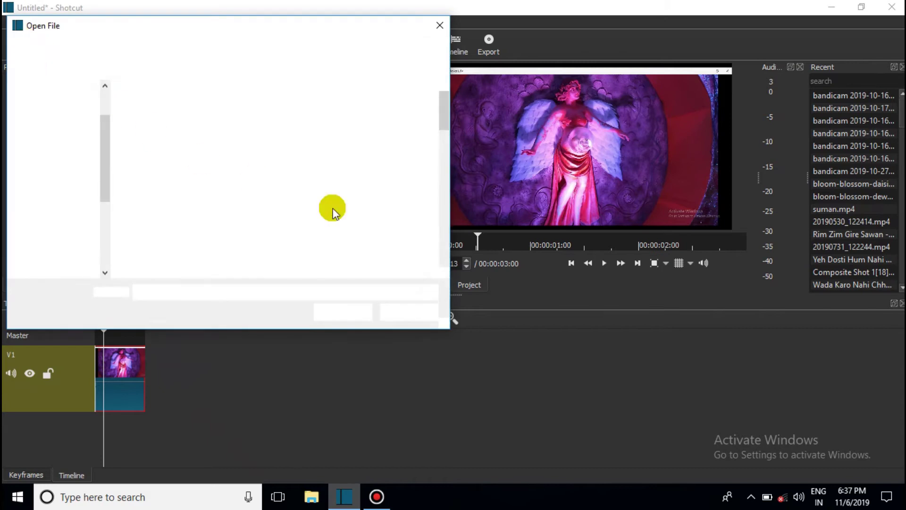
left_click(387, 257)
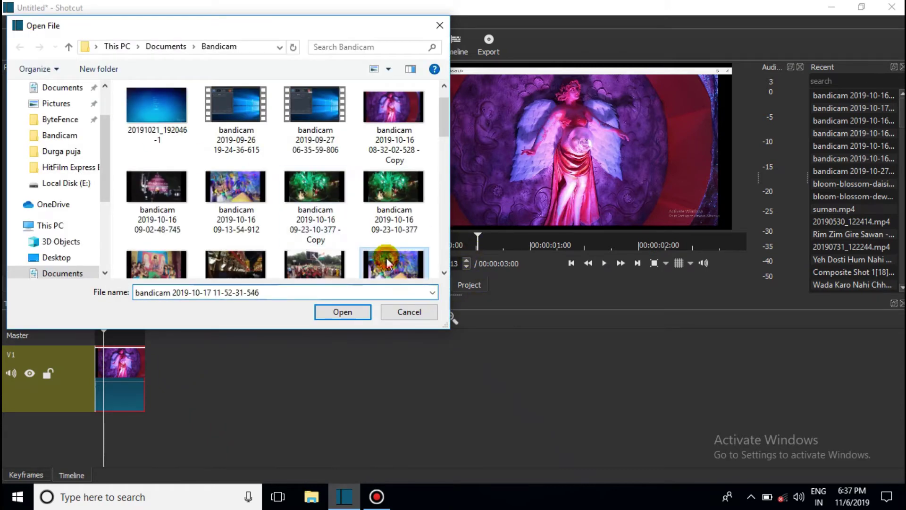
left_click(348, 310)
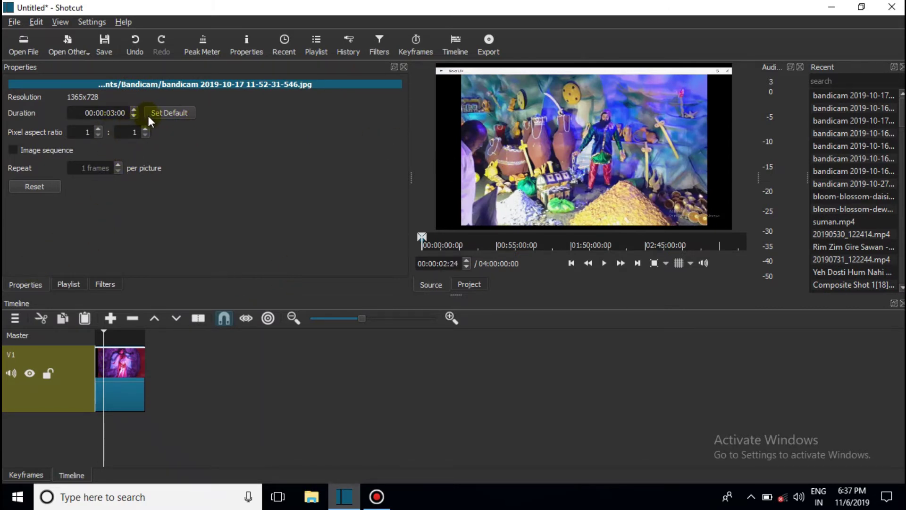
Step: Set the image's duration to 00:00:05:00 and make that the default duration
double_click(114, 112)
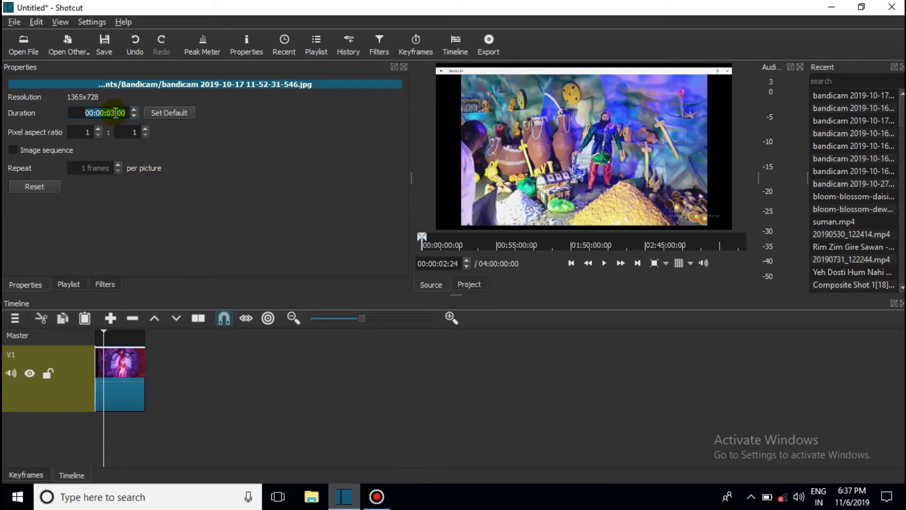
left_click(116, 113)
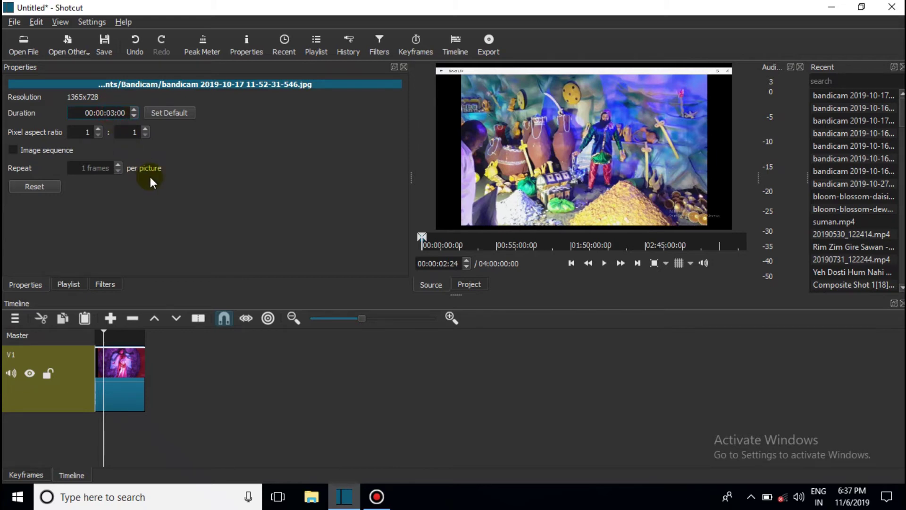
key("BackSpace")
type("5")
left_click(176, 113)
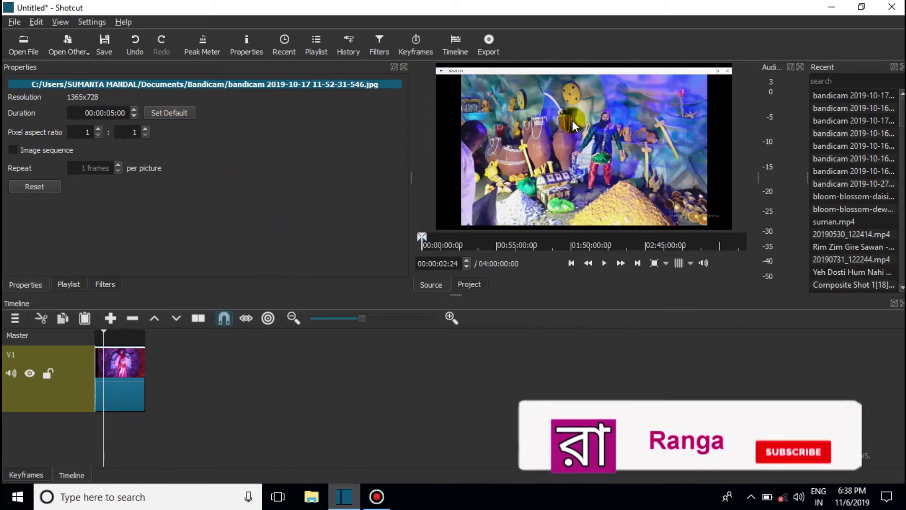
Step: Place the five-second image on track V1 directly after the first clip, and select the first clip
left_click_drag(572, 119, 157, 373)
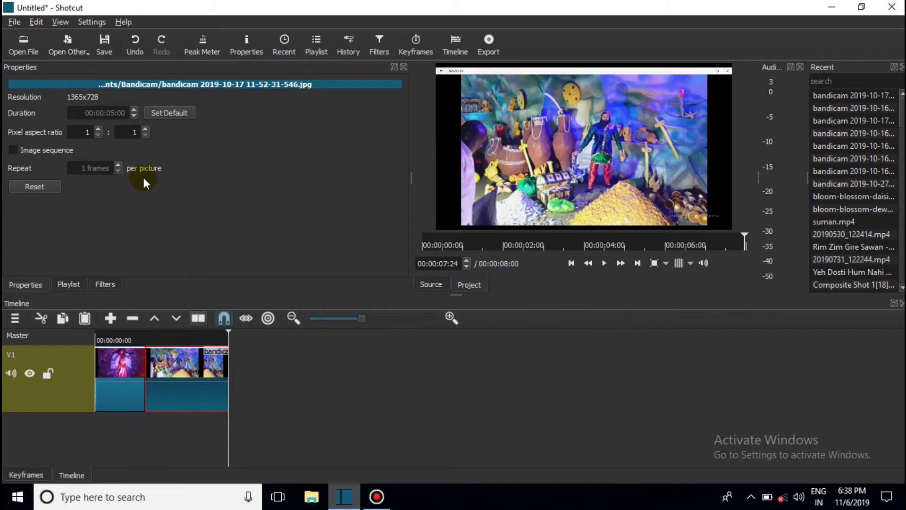
left_click_drag(135, 378, 124, 373)
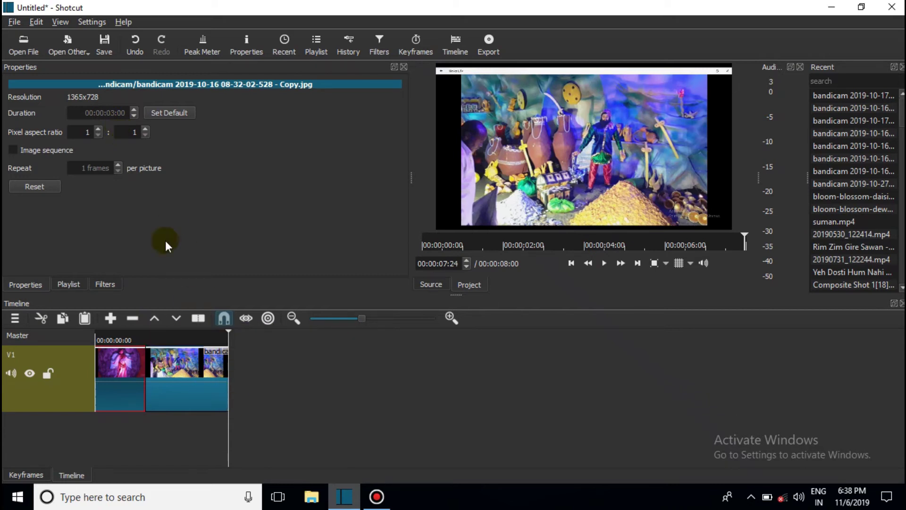
left_click(24, 45)
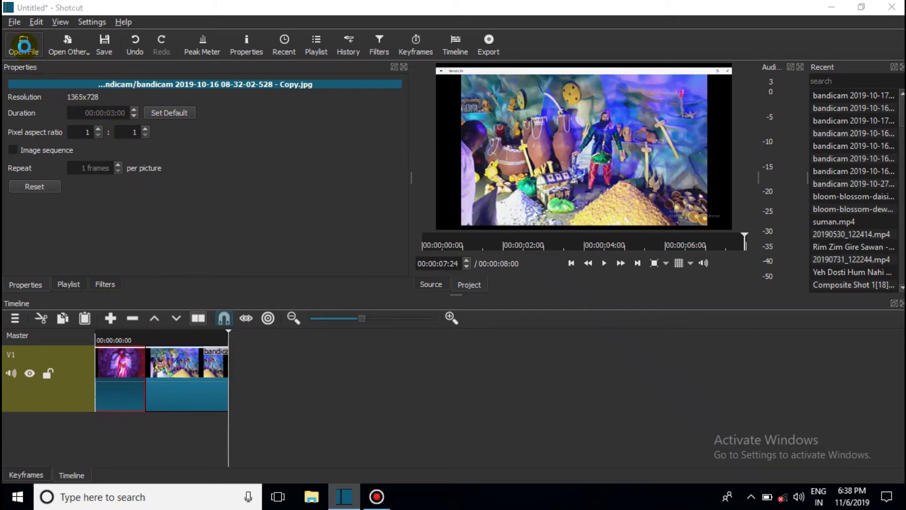
scroll(242, 216, "down", 2)
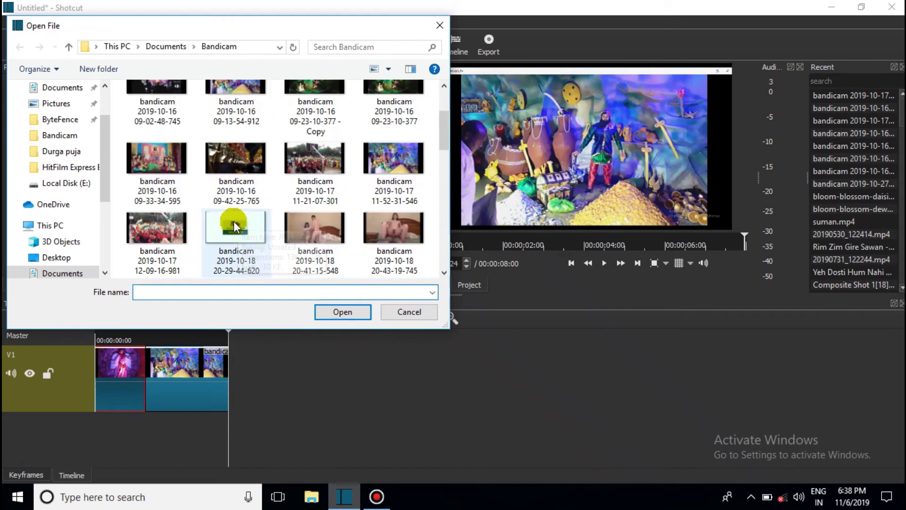
left_click(226, 153)
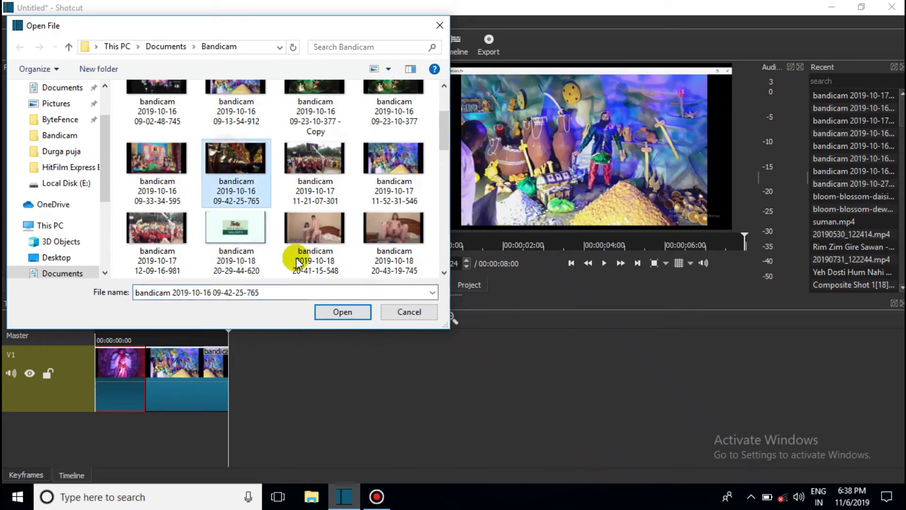
left_click(335, 315)
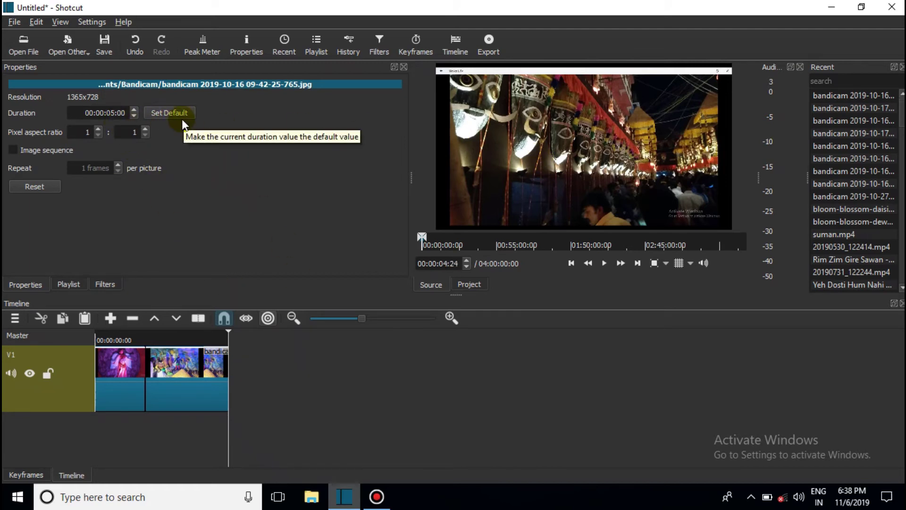
left_click(534, 138)
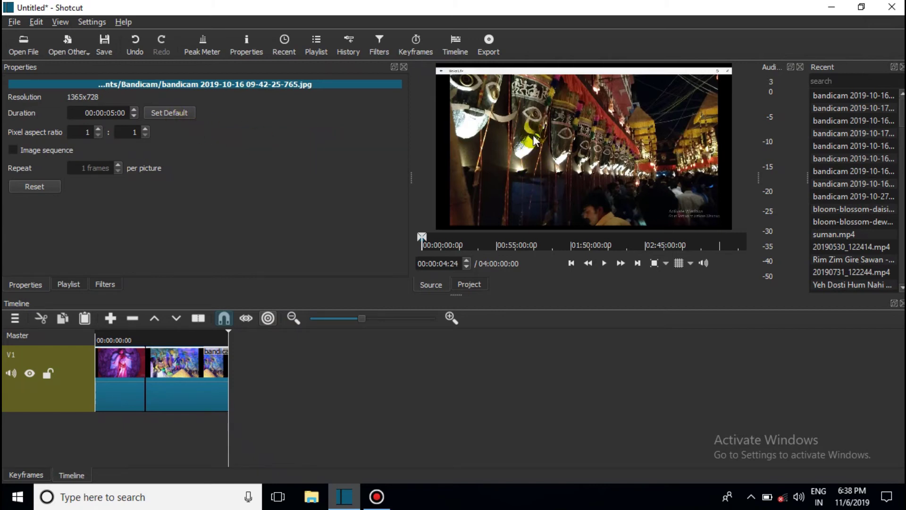
left_click_drag(535, 137, 235, 367)
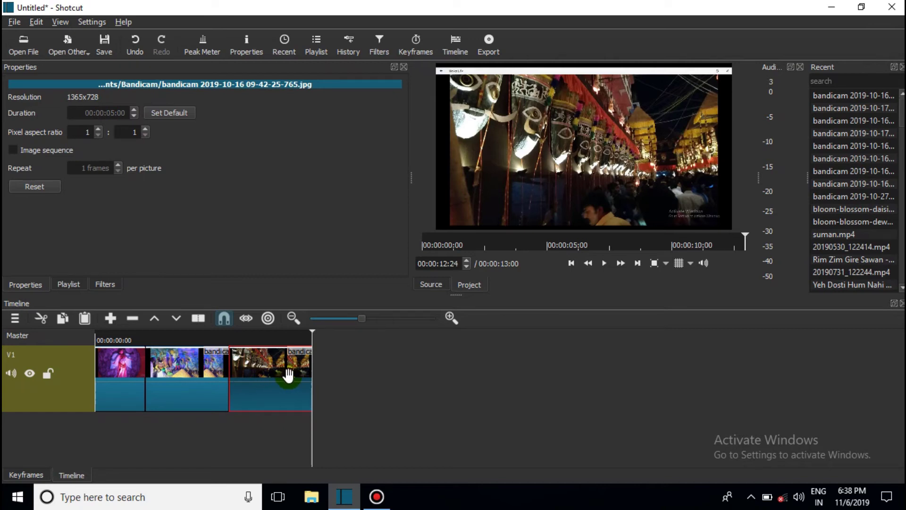
Step: Overlap the neighbouring clips on V1 to create transitions at both joins, and close the remaining gaps
left_click_drag(288, 375, 265, 374)
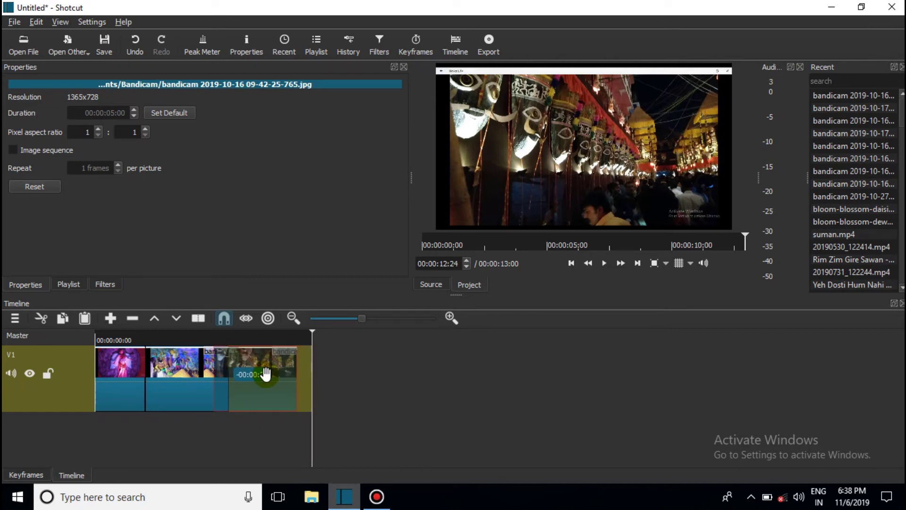
left_click_drag(266, 374, 263, 374)
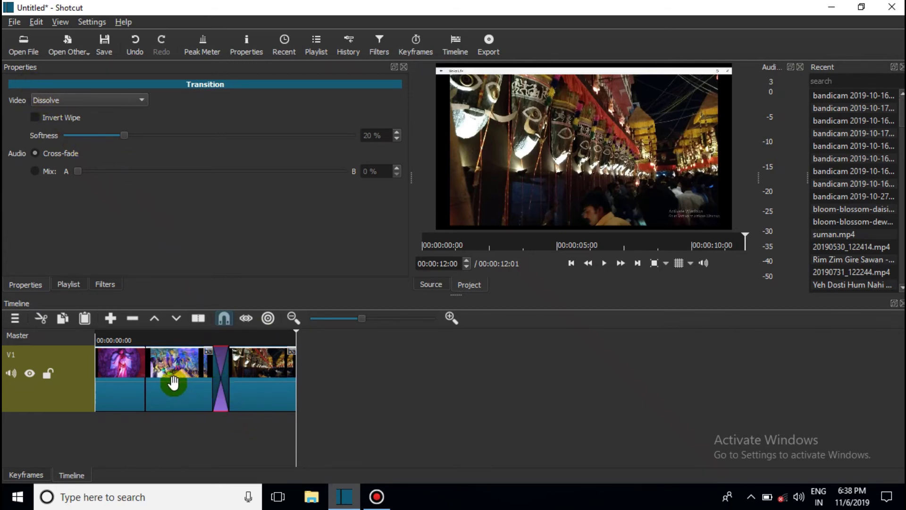
left_click_drag(172, 381, 161, 381)
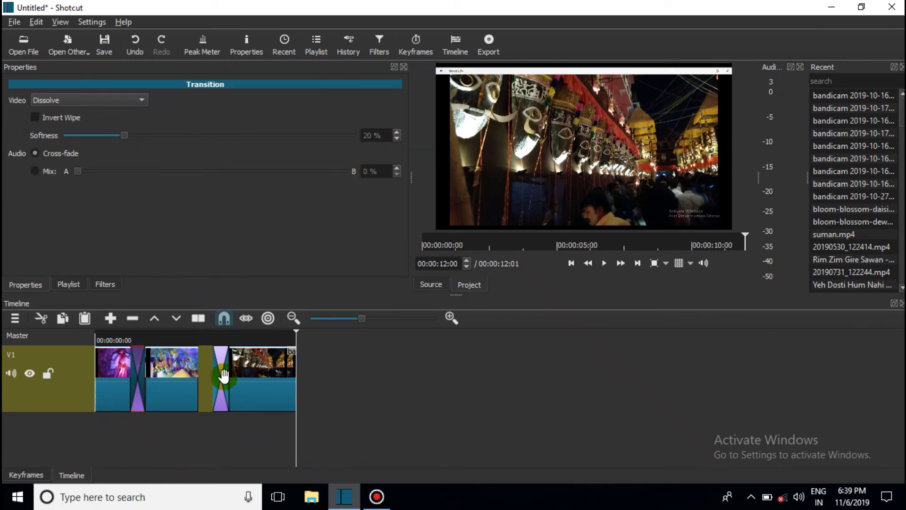
left_click_drag(220, 375, 208, 376)
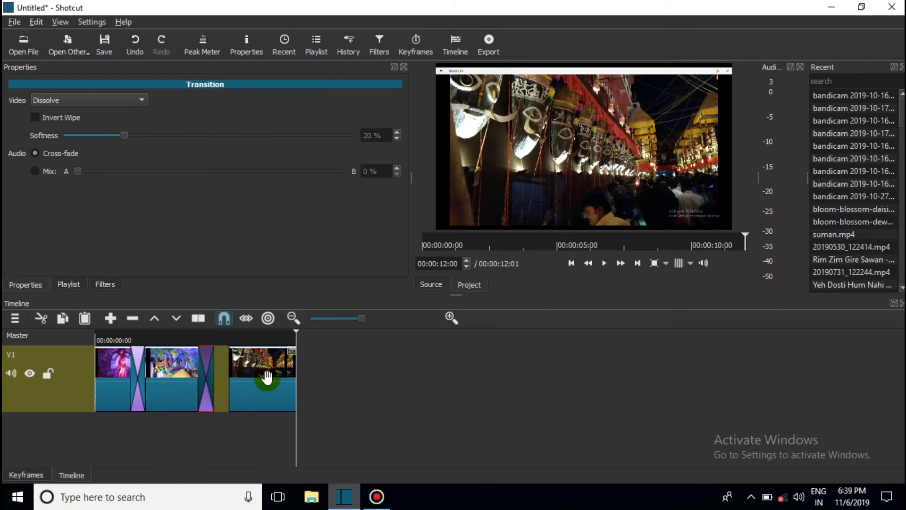
left_click_drag(265, 377, 249, 376)
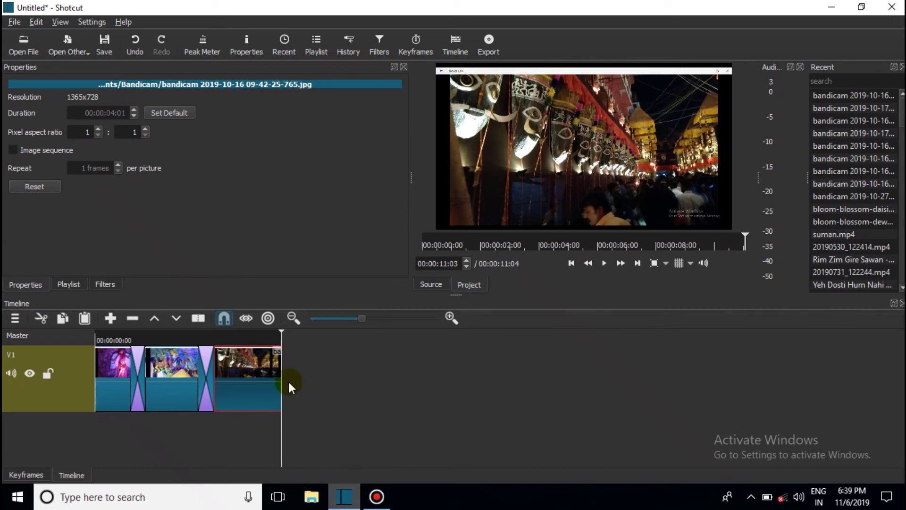
Step: Change the video effect of the transition between the first and second clips to Barn V Up
left_click(137, 373)
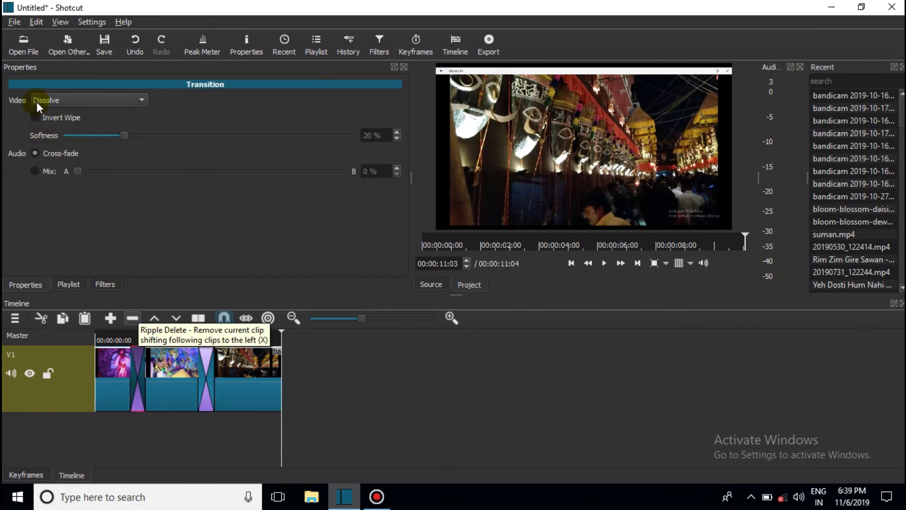
left_click(95, 99)
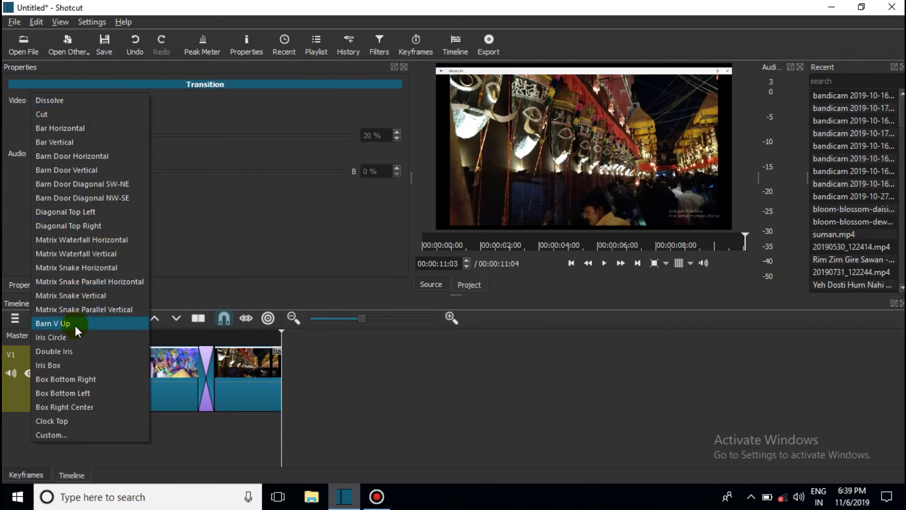
left_click(75, 324)
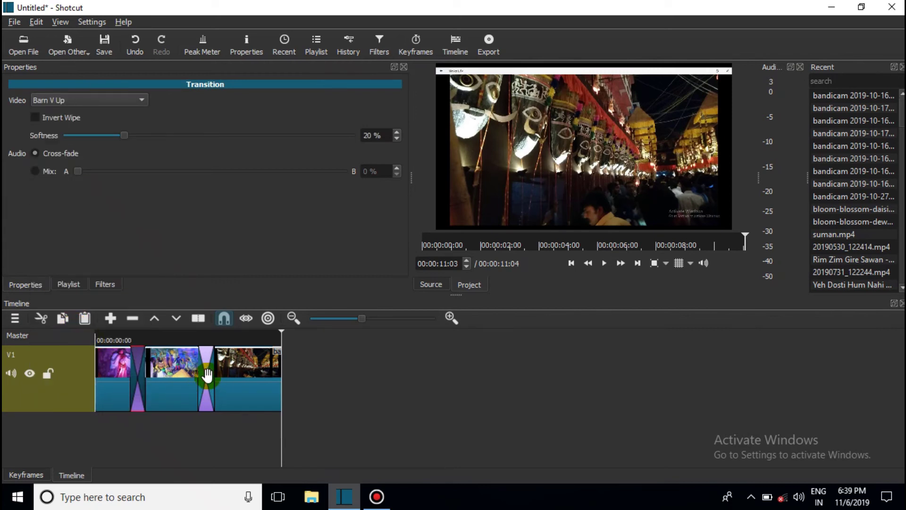
Step: Change the video effect of the transition between the second and third clips to Box Right Center
left_click(137, 377)
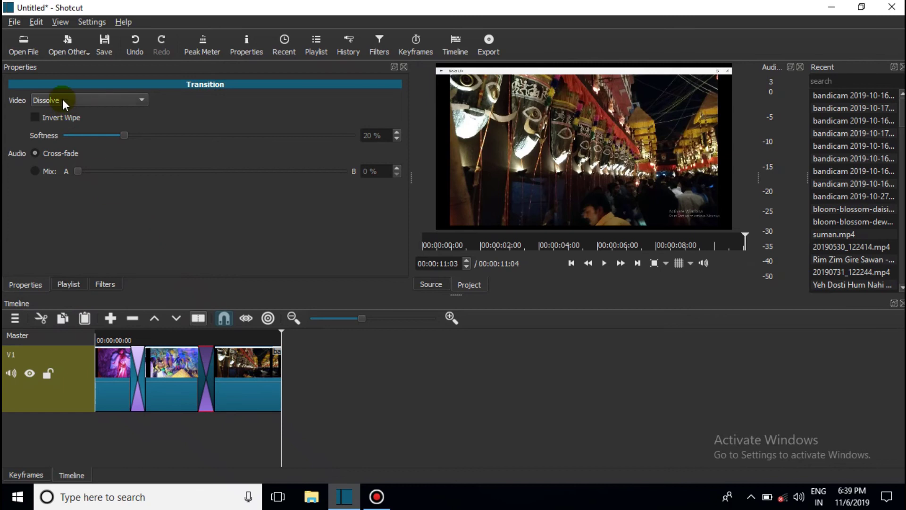
left_click(62, 100)
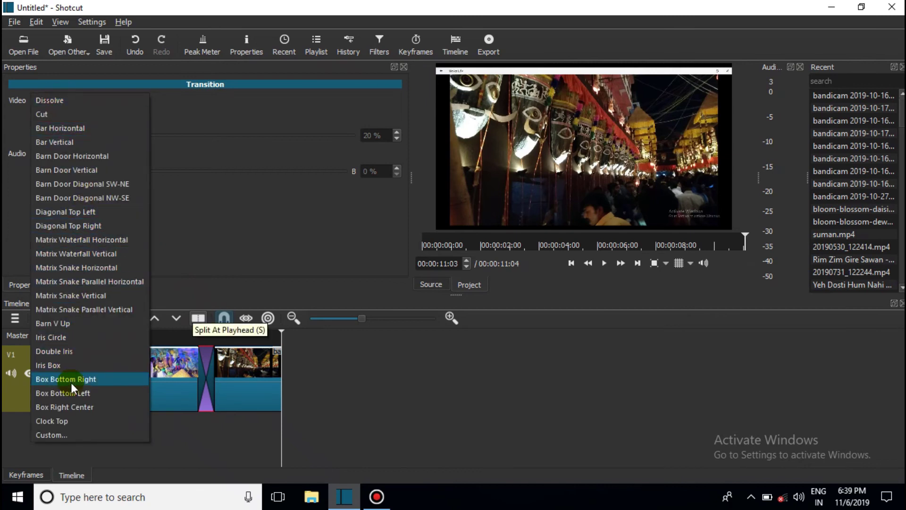
left_click(74, 406)
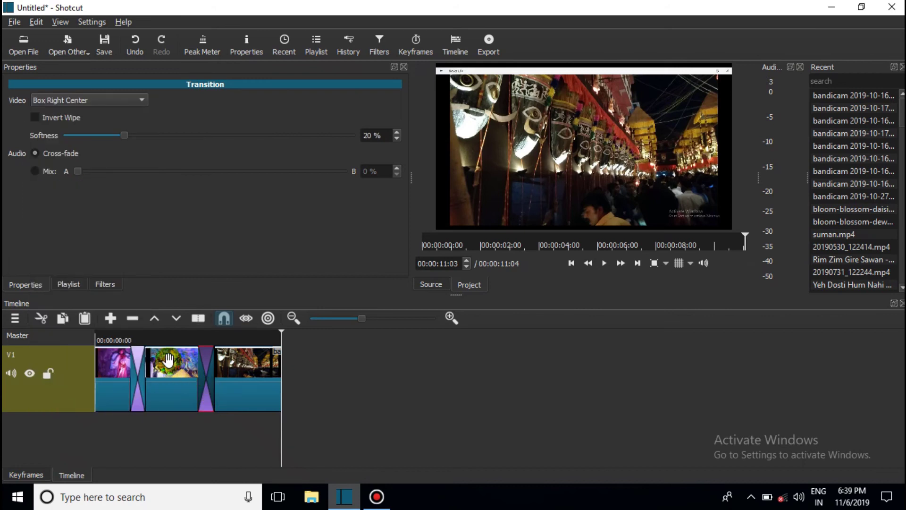
Step: Lengthen both transitions slightly by extending their ends later on the timeline
left_click(141, 366)
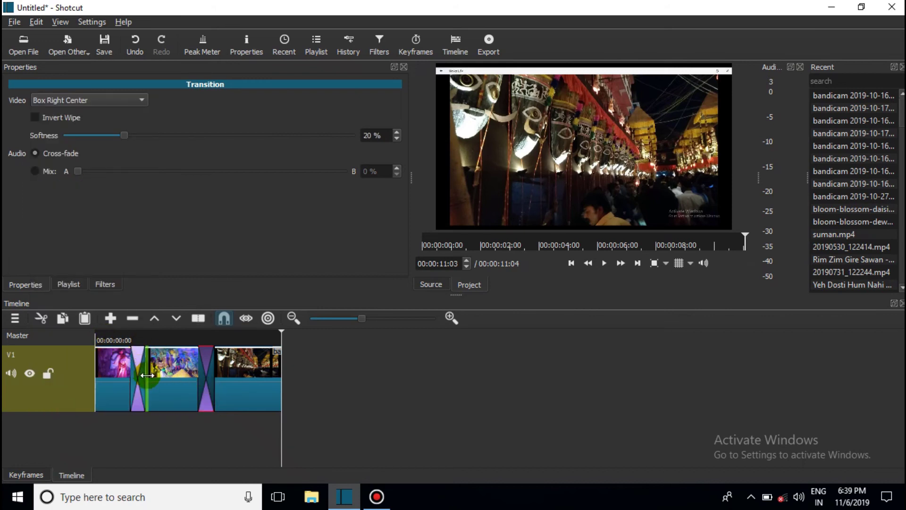
left_click_drag(148, 375, 158, 373)
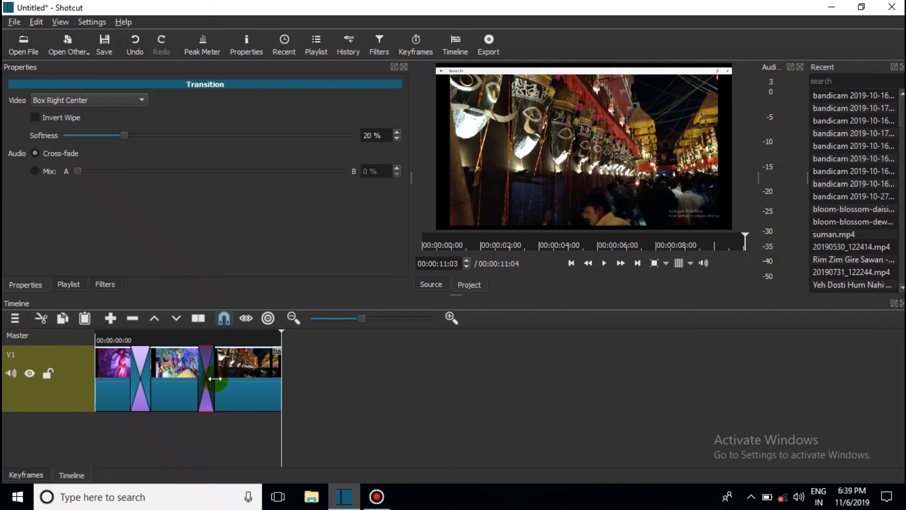
left_click_drag(215, 379, 233, 378)
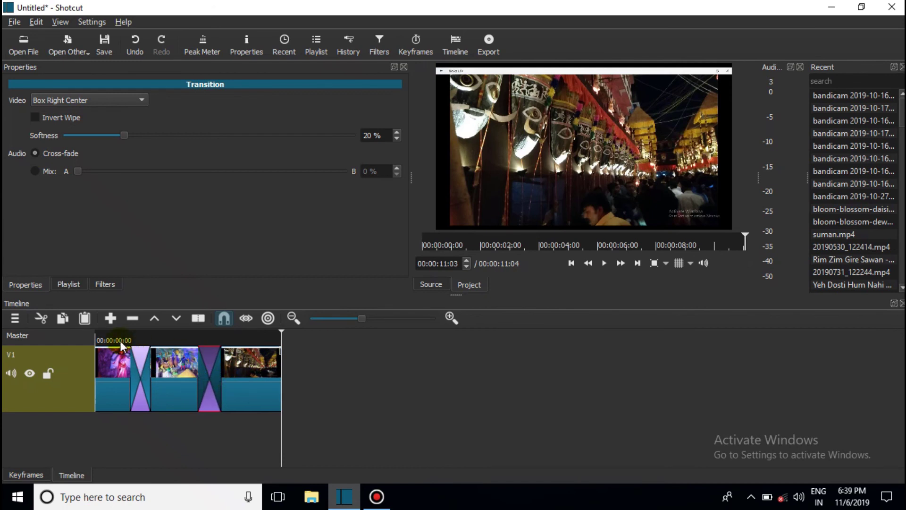
Step: Set the first transition's softness to 88 % and play the timeline from the start to preview the transitions
left_click(141, 371)
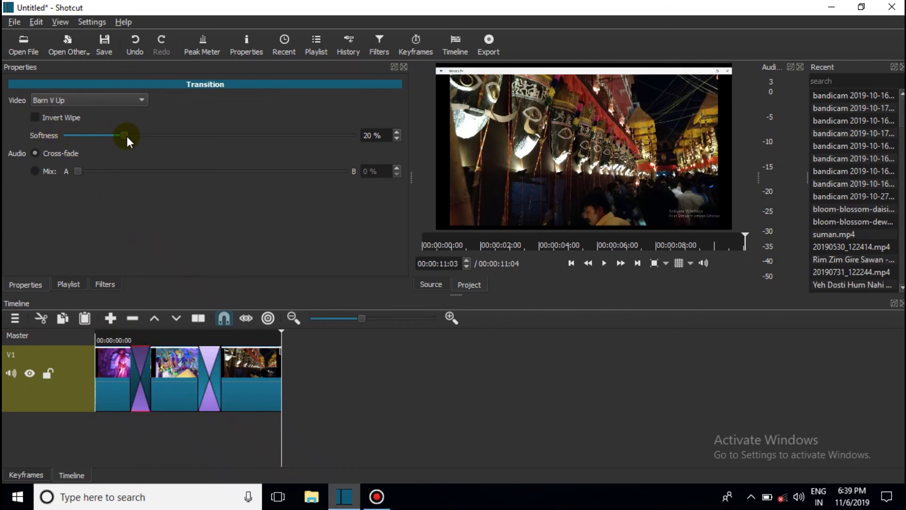
left_click_drag(269, 137, 316, 138)
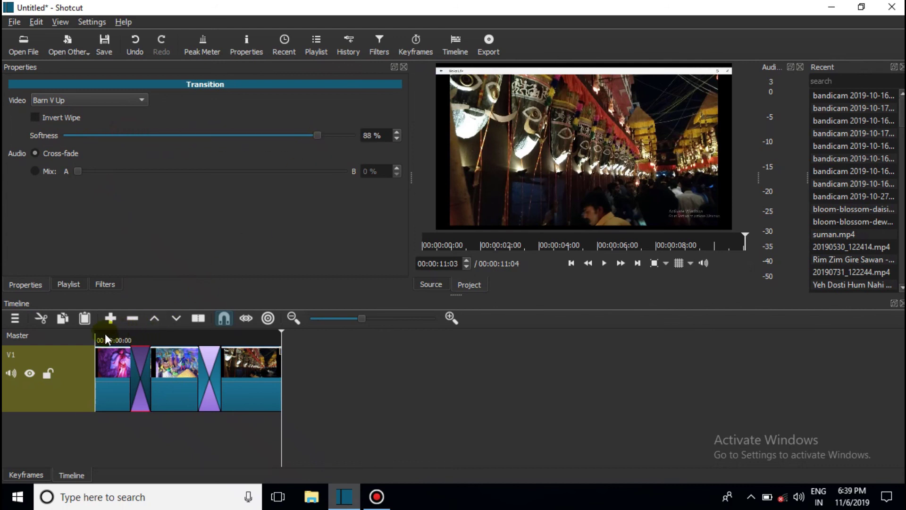
left_click_drag(105, 333, 76, 335)
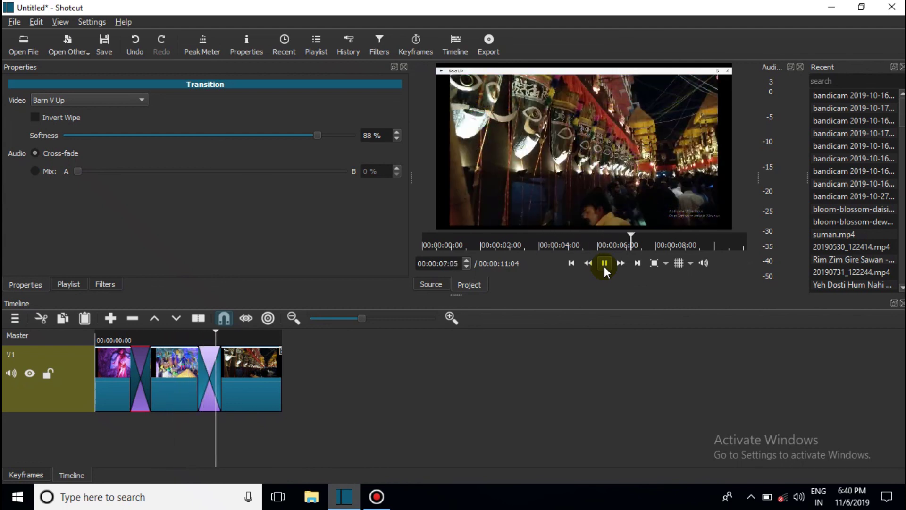
left_click(603, 264)
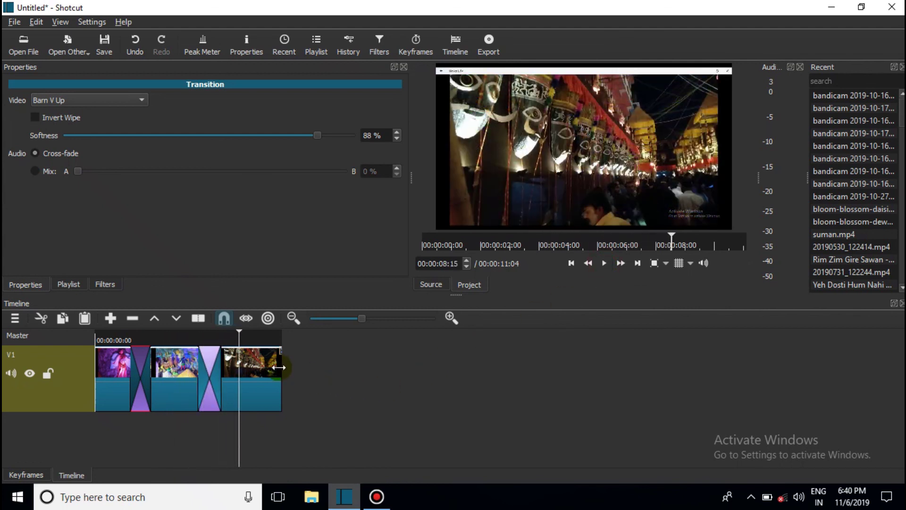